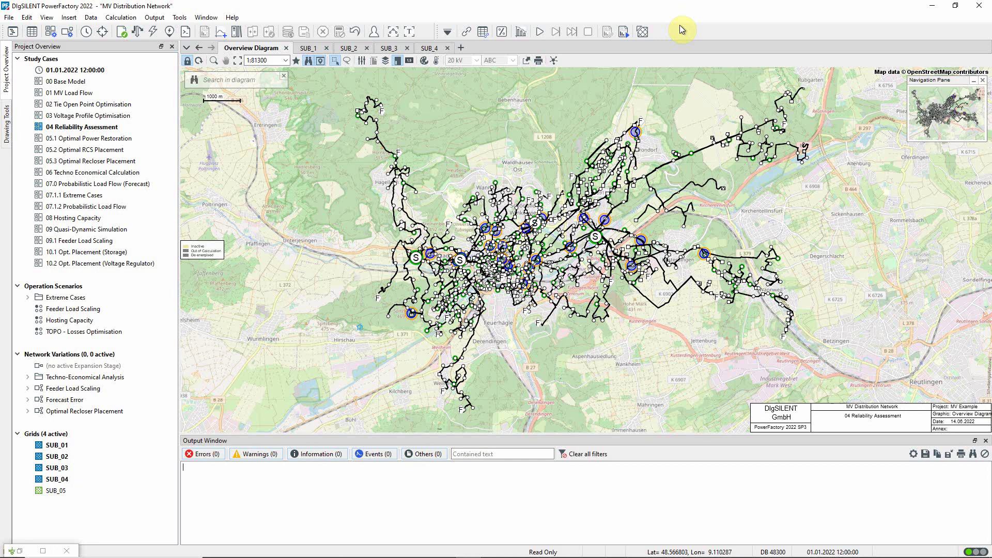
- Open the Reliability Assessment settings and keep contingency selection on Whole System
click(481, 32)
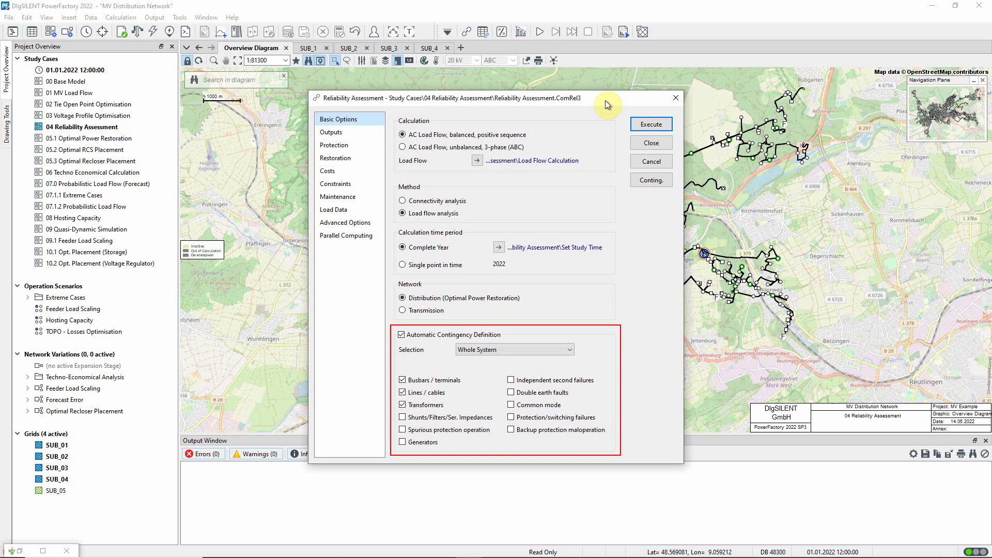
click(569, 350)
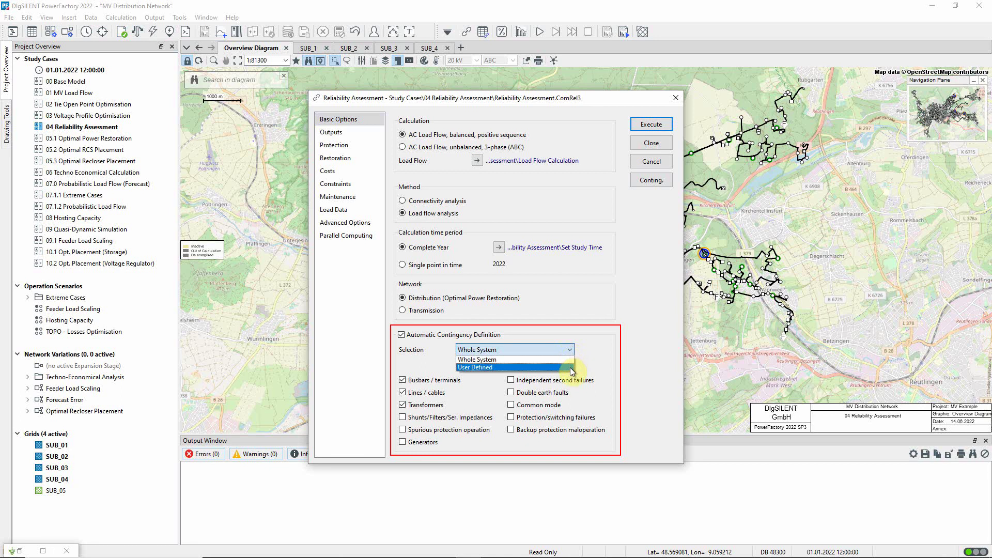
click(619, 341)
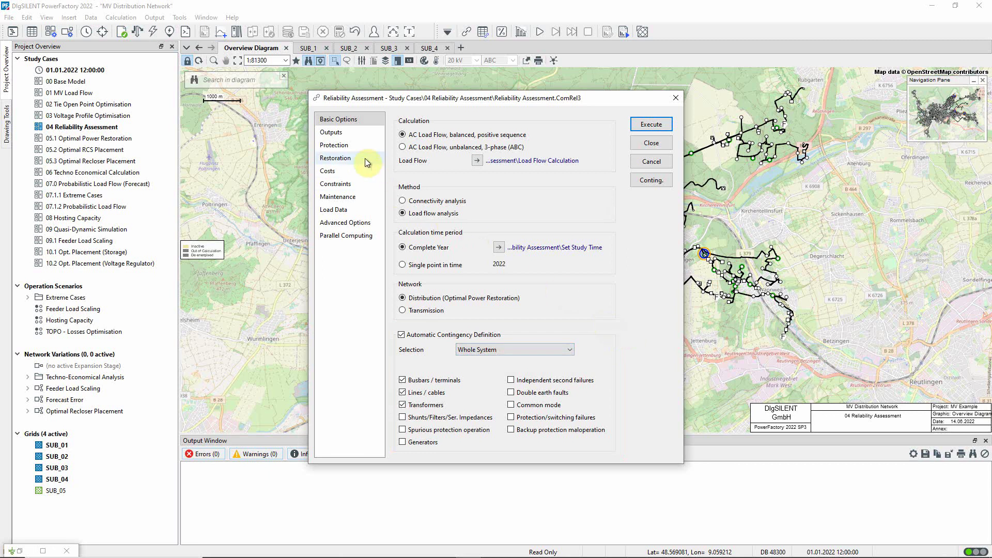
- Display the Protection page, where switches with protection devices clear faults
click(336, 146)
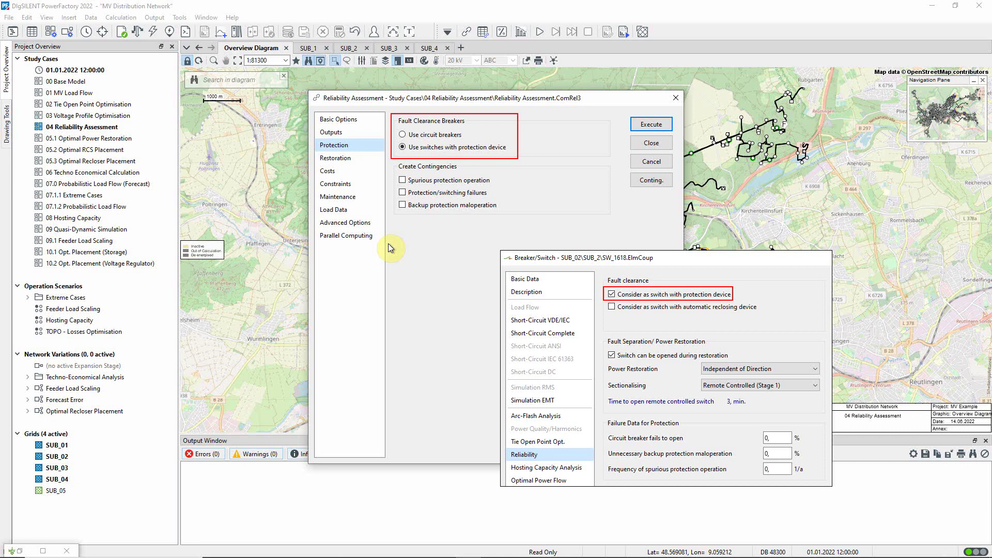
- Show the Restoration page, leaving Automatic Power Restoration enabled with 3 min remote switching
click(355, 157)
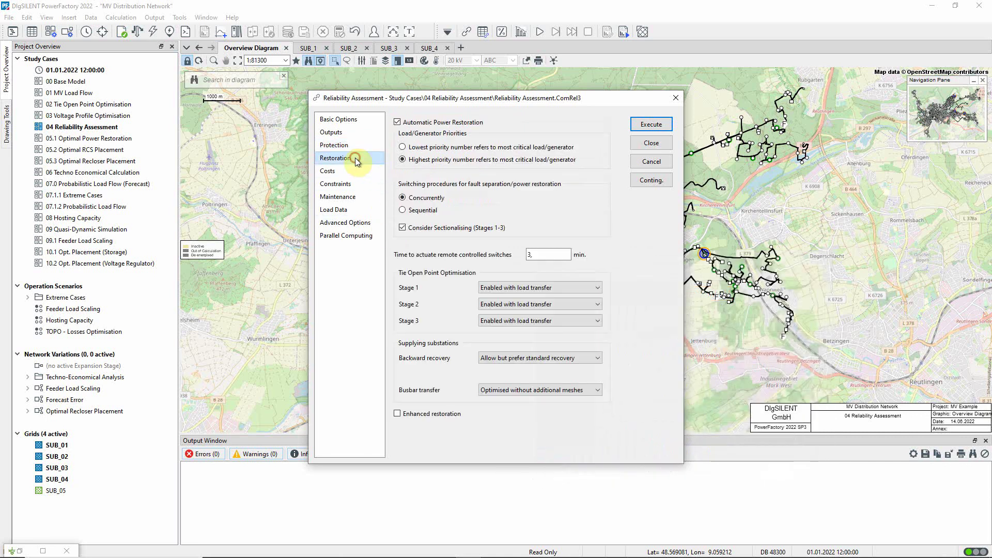
click(396, 123)
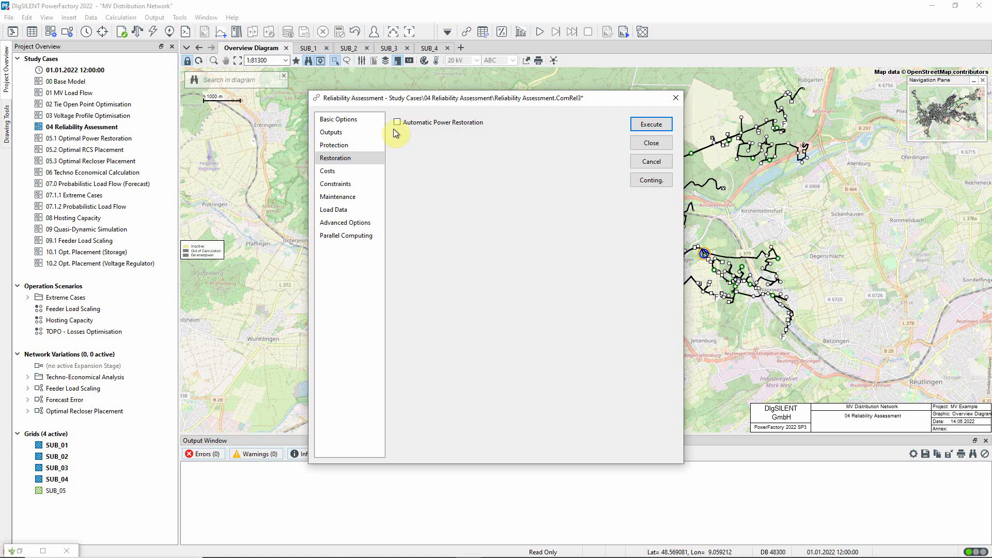
click(396, 123)
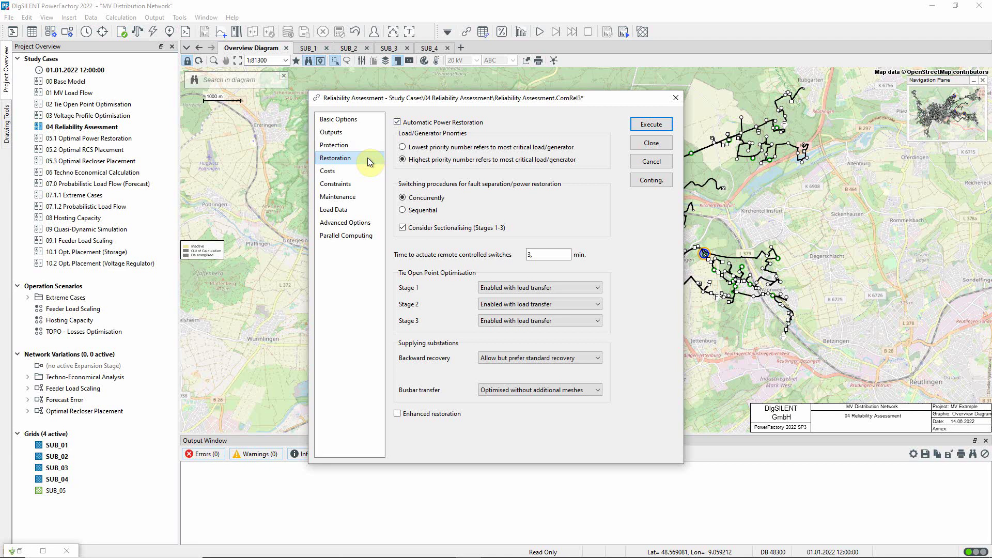
- Review the Costs page and its global Time Tariff curve without making changes
click(367, 174)
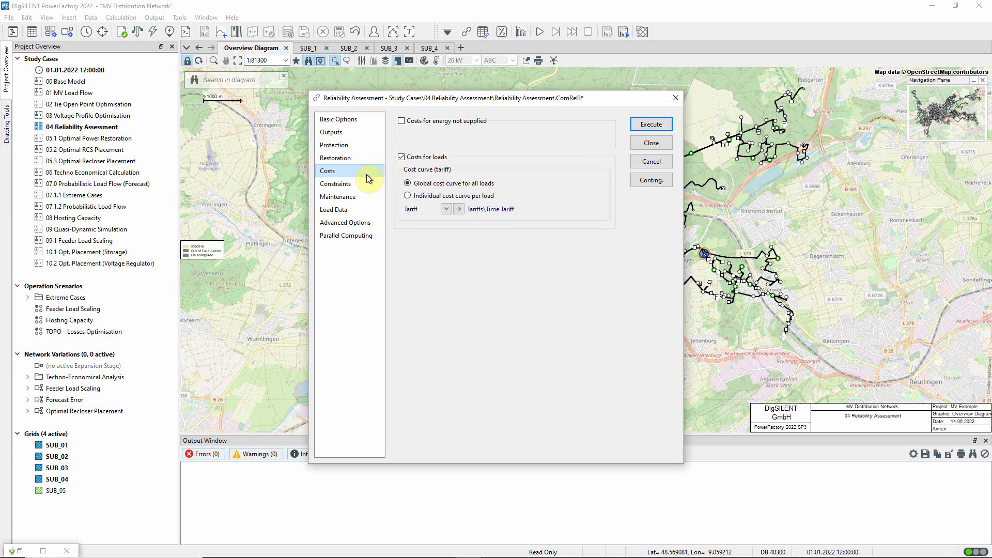
click(458, 211)
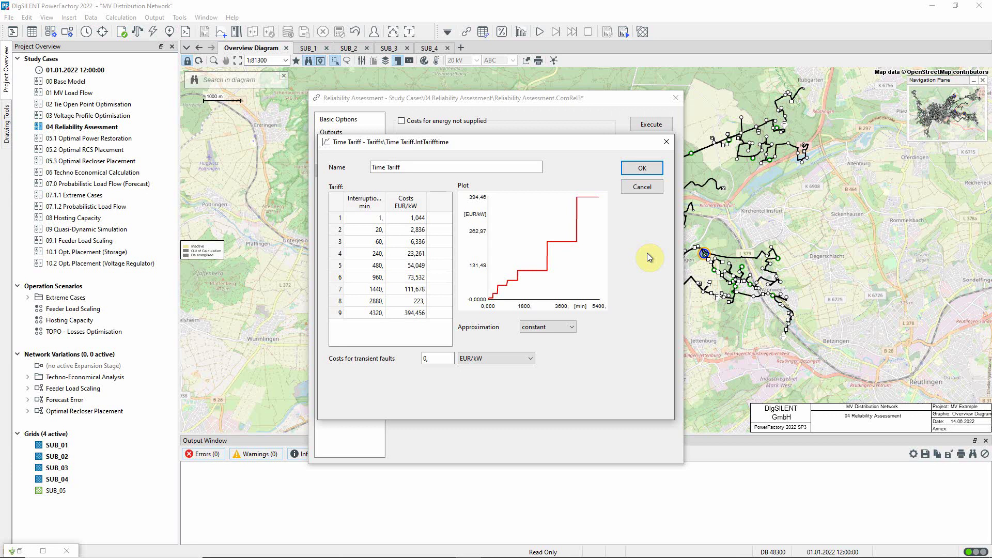
click(653, 190)
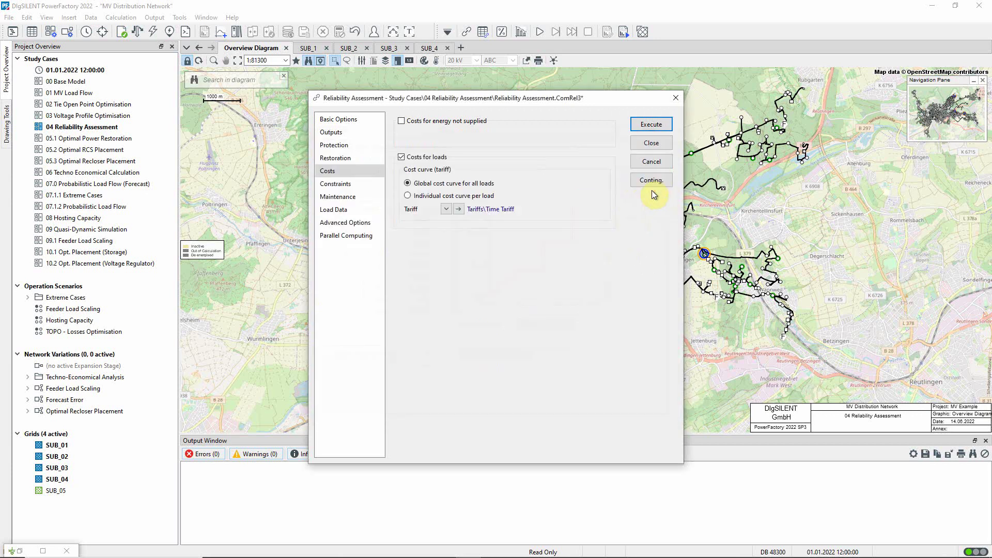
- Check the thermal and voltage constraints, then return to Basic Options
click(357, 185)
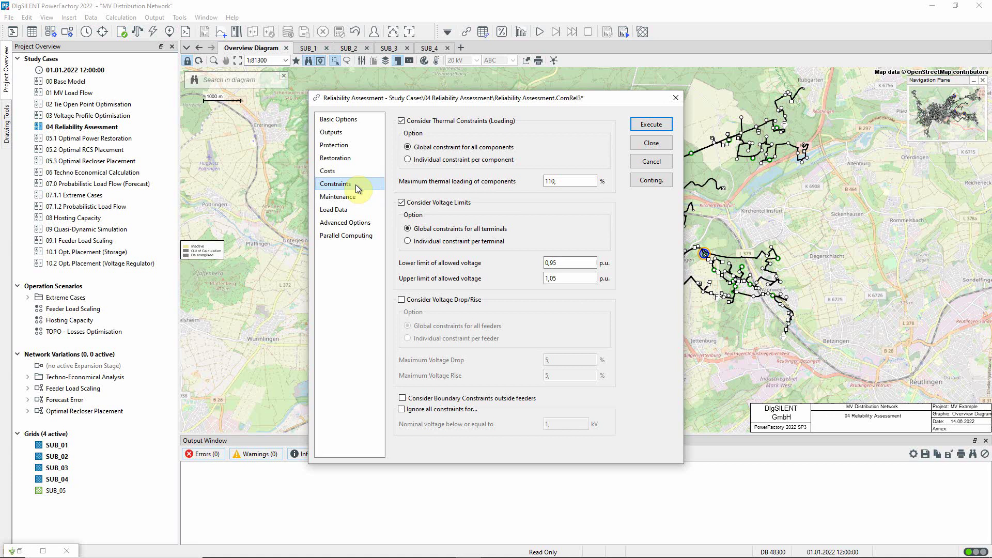
click(360, 123)
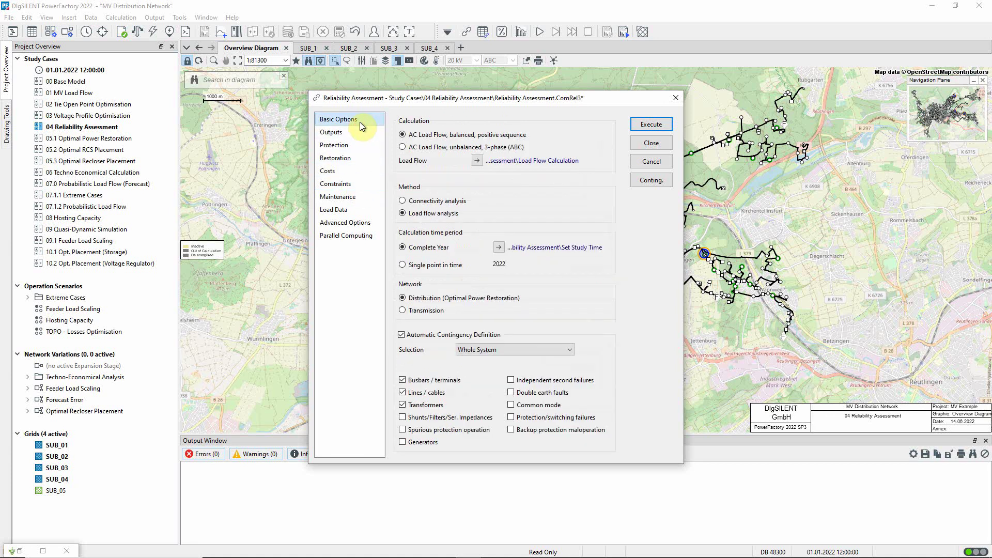
- Run the reliability assessment and colour the map by yearly interruption time
click(671, 124)
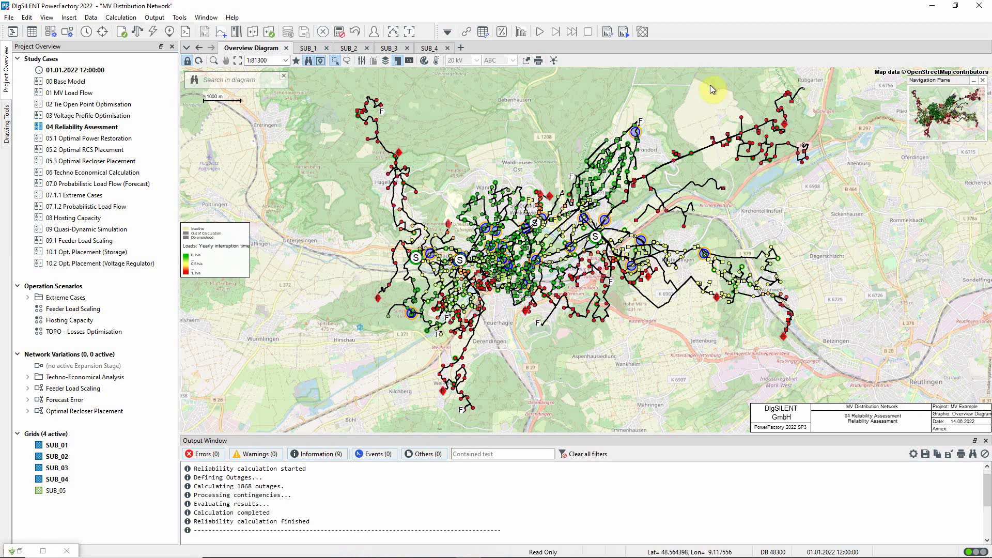
click(437, 61)
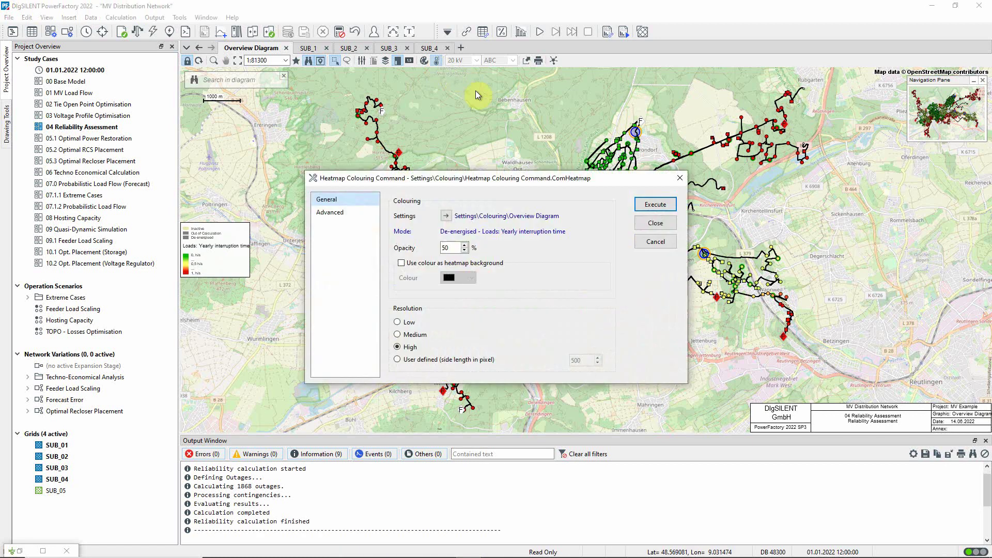
click(655, 204)
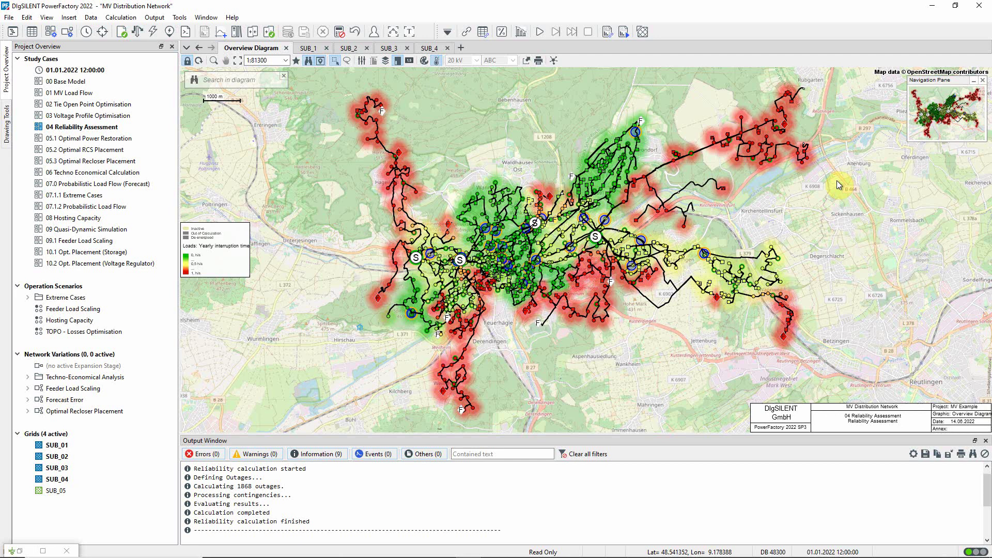
- Generate the System Summary report (SAIFI 0,178518, SAIDI 0,665 h/Ca, ENS 133,455 MWh/a) in a maximised output
click(608, 33)
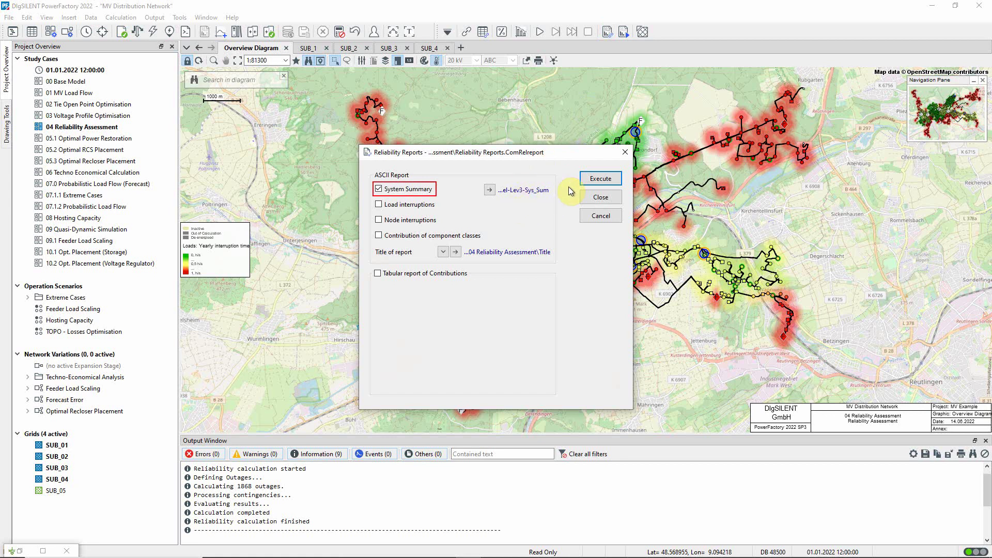
click(593, 180)
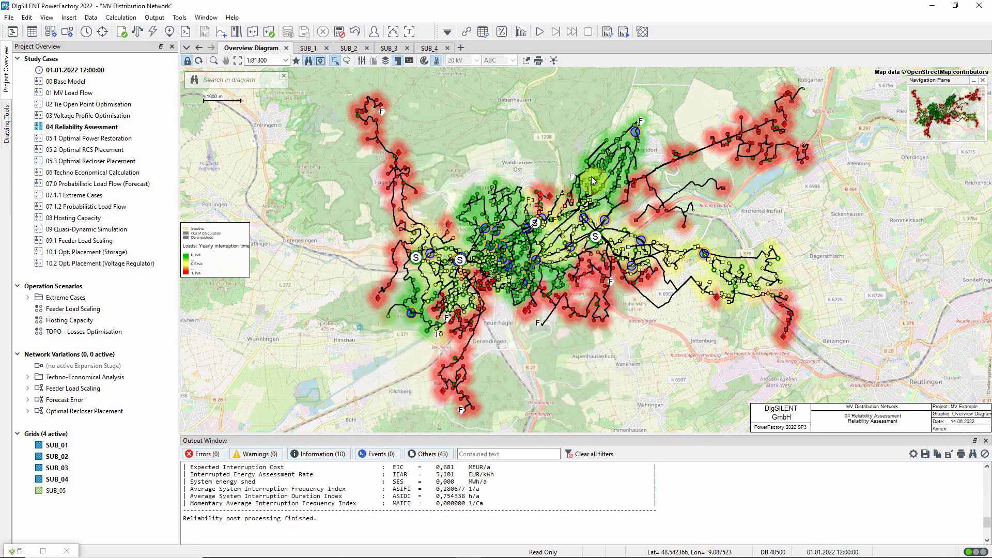
click(411, 33)
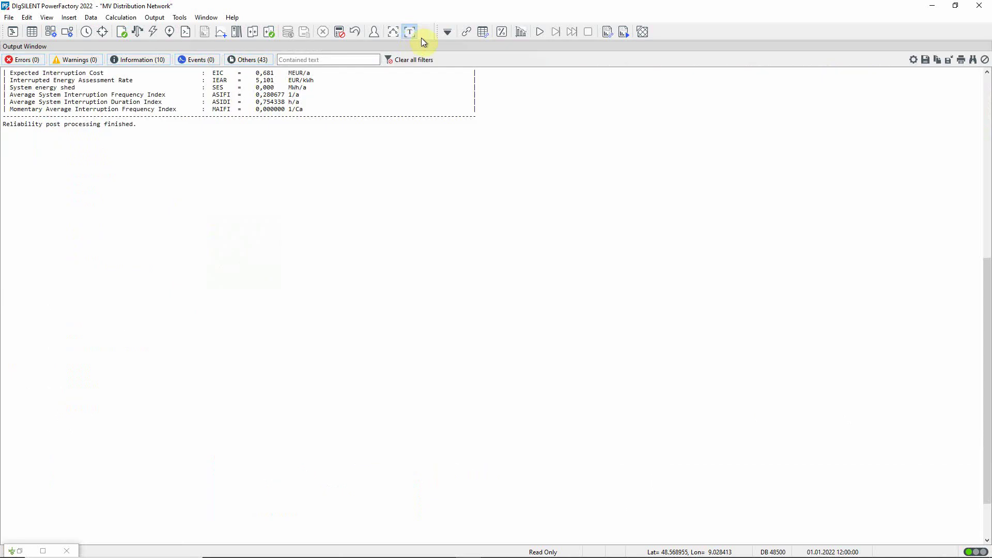
scroll(743, 239, up, 5)
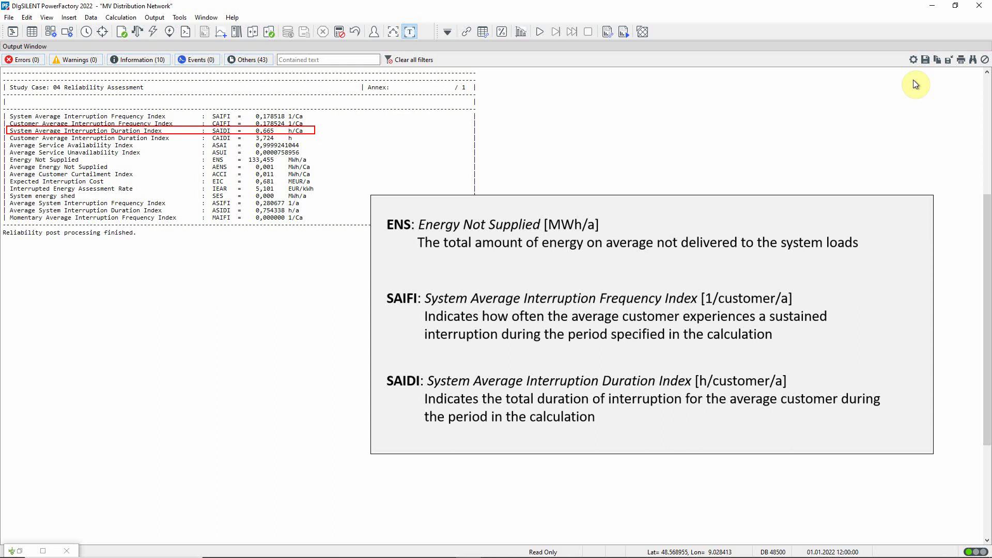
- Calculate component-class contributions for all loads and read the report (cables 57,178% of SAIDI)
click(412, 32)
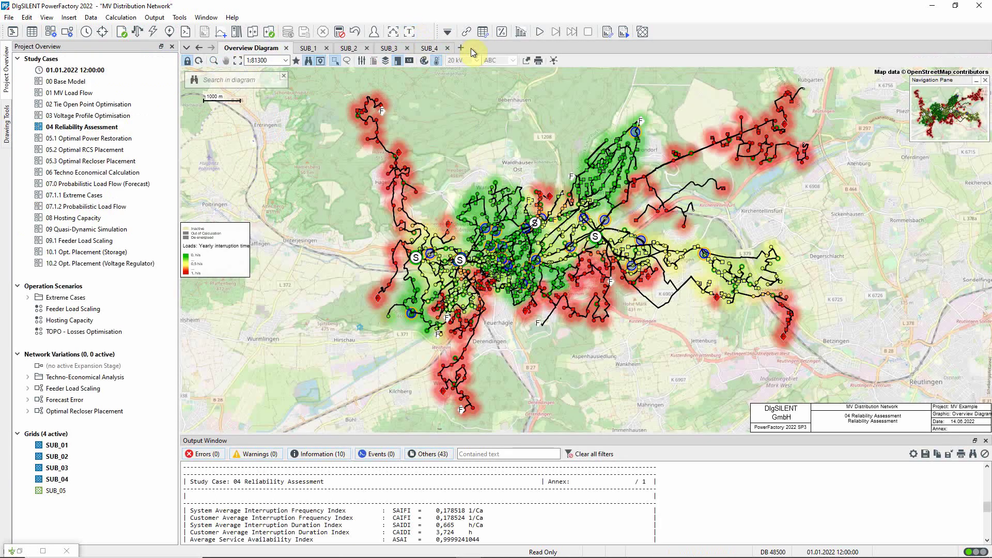
click(501, 32)
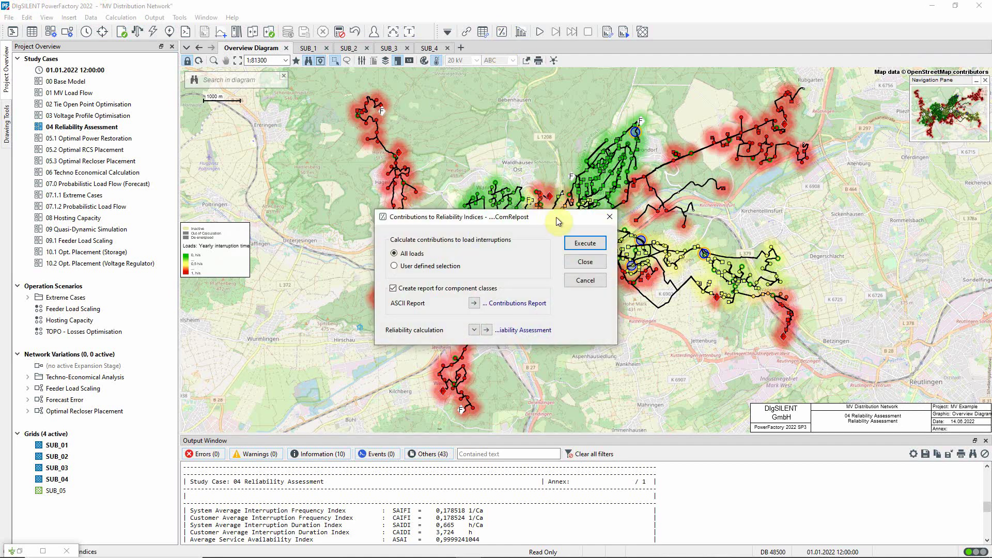
click(584, 242)
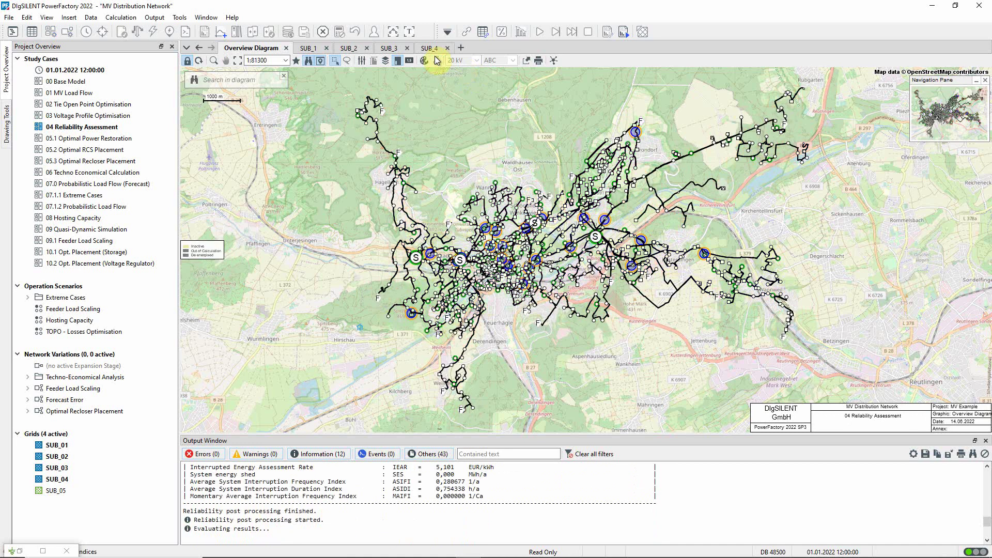
click(410, 32)
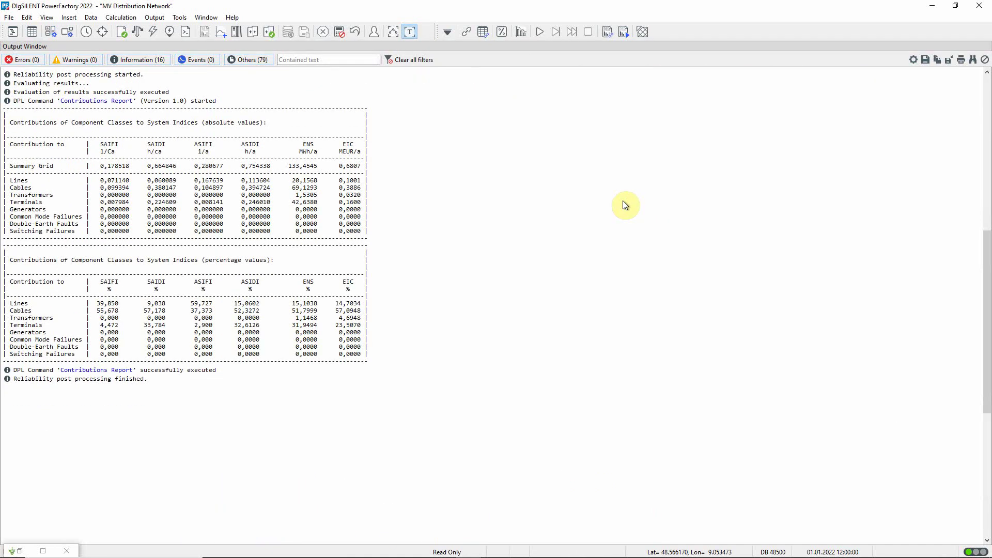
click(410, 32)
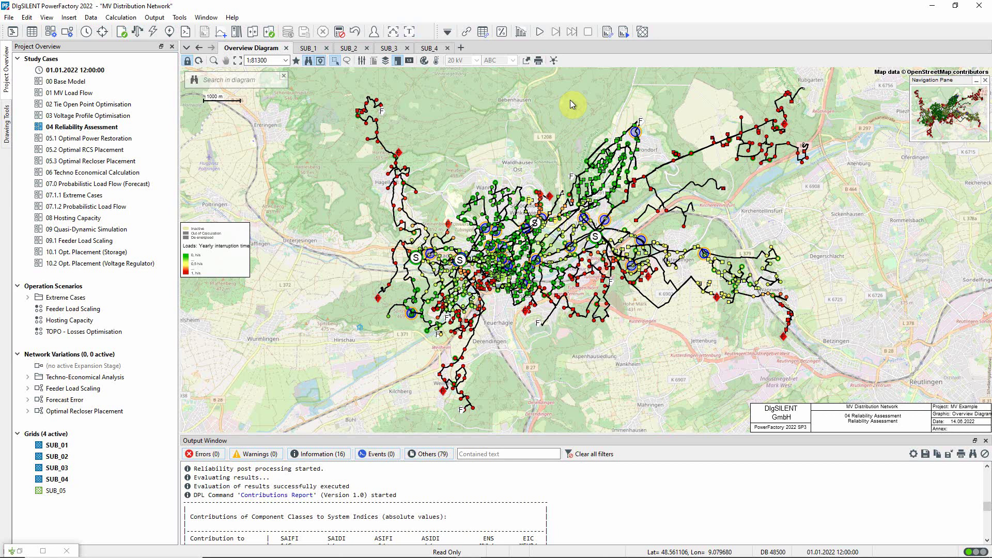
- Generate a tabular contributions report including SAIDI, without the system summary
click(608, 32)
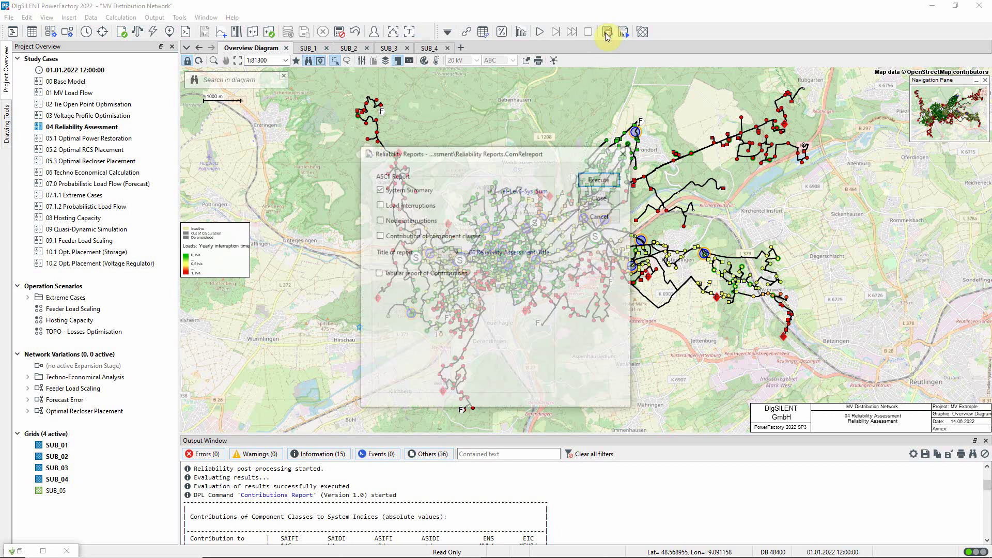
click(379, 189)
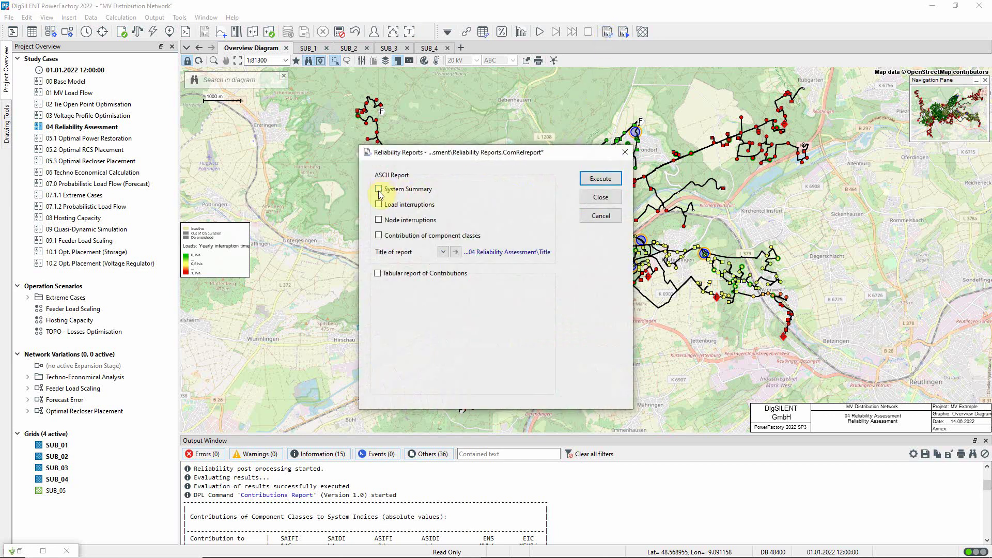
click(378, 273)
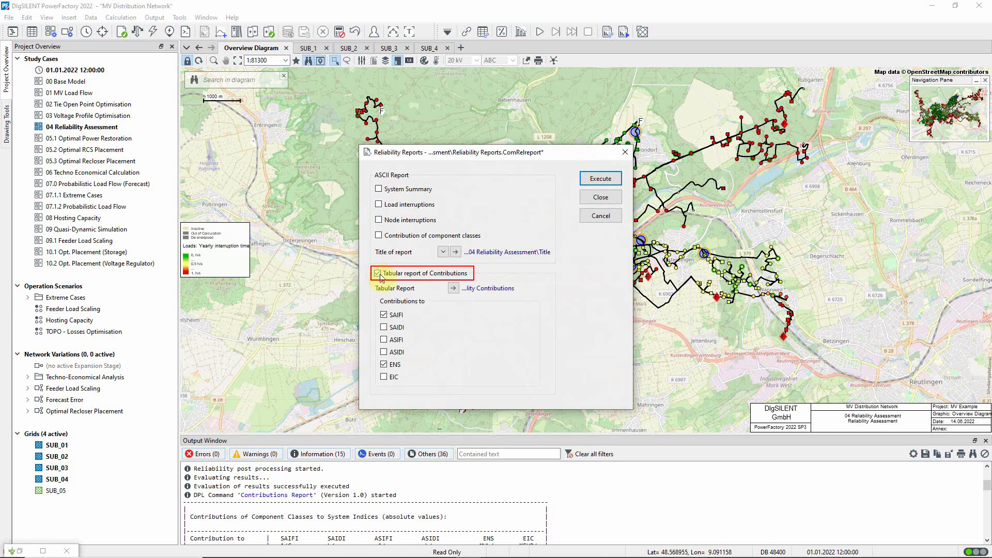
click(384, 327)
click(599, 178)
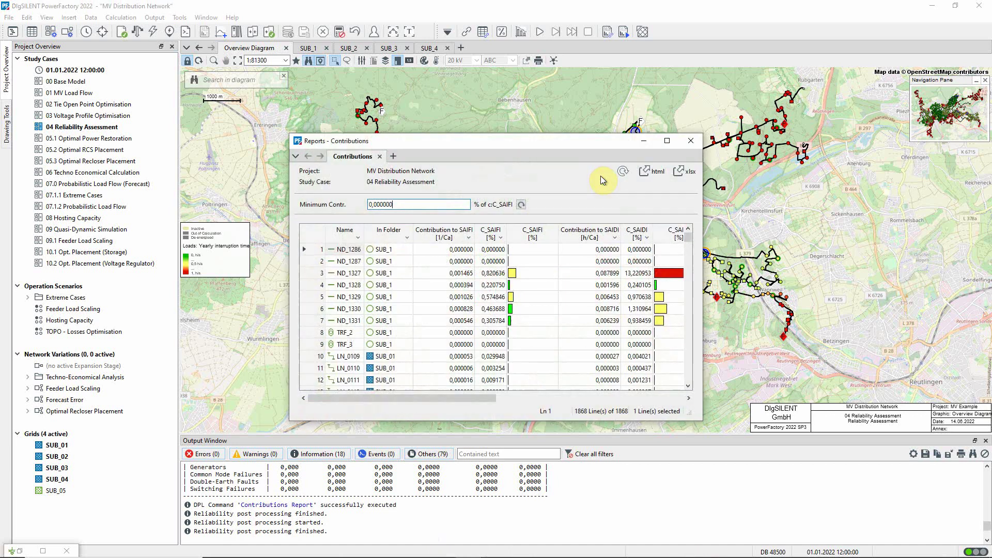
- Sort by Contribution to SAIFI descending, topped by LN_1207 at 9,516600%, then close the report
click(418, 239)
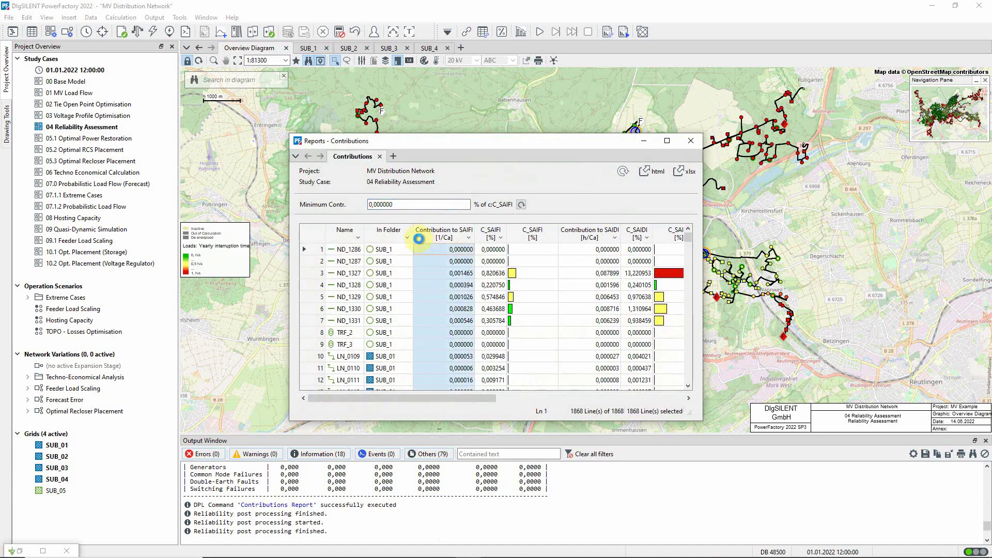
double_click(419, 239)
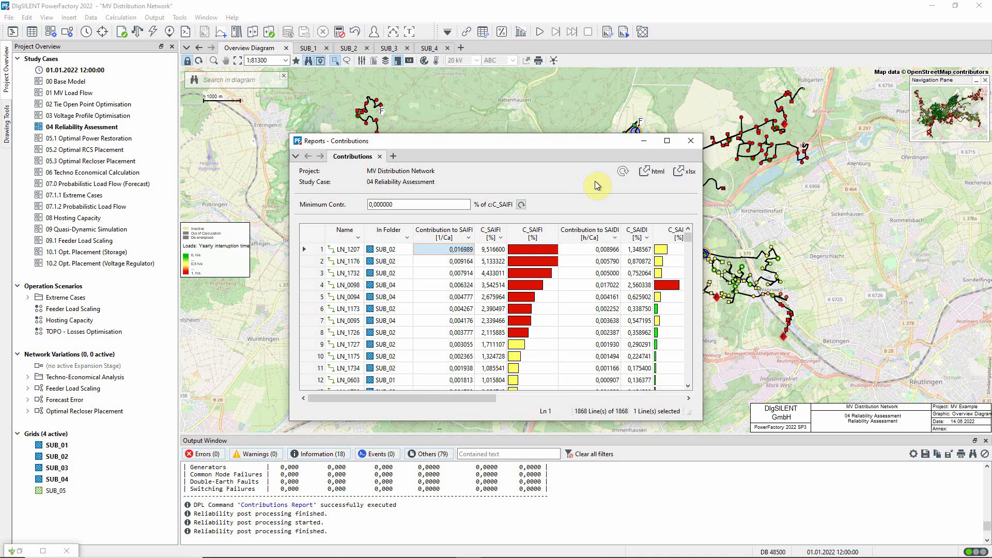
click(691, 141)
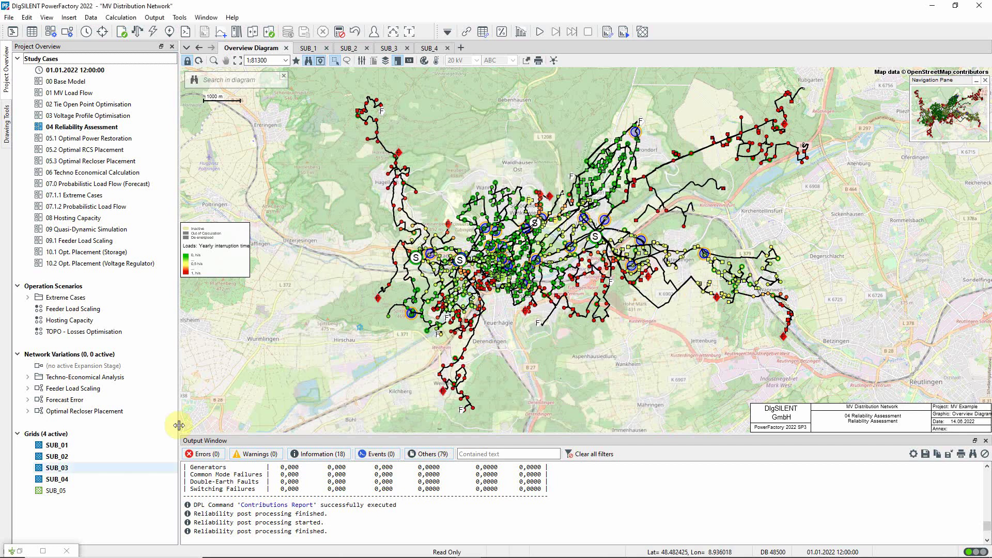
- Sort the MV loads' flexible data by LPIT, highest first
click(22, 551)
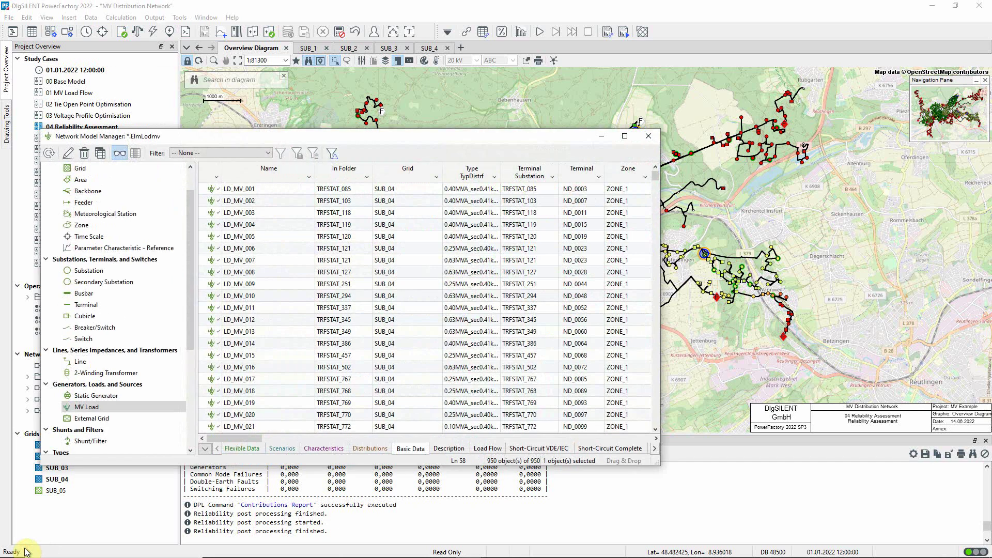
click(243, 449)
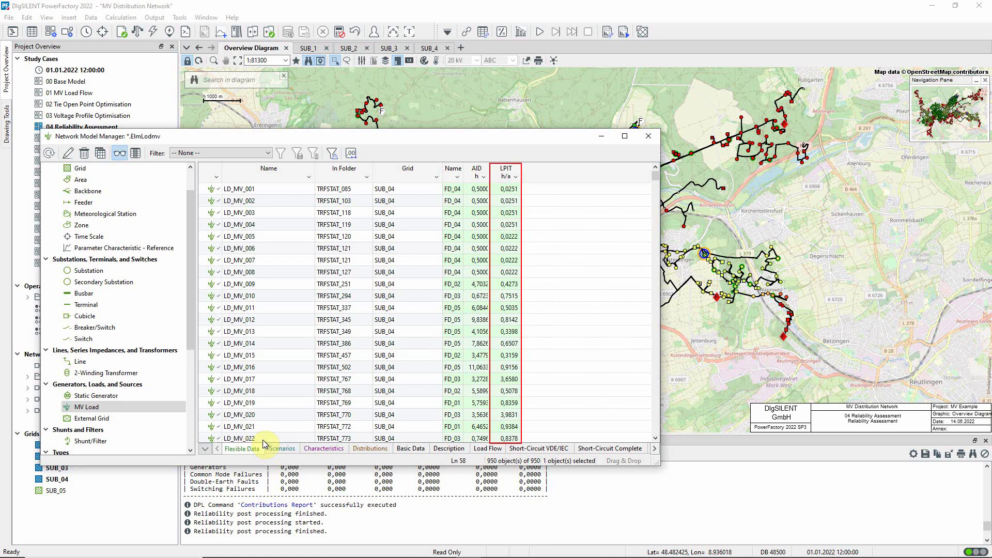
click(509, 172)
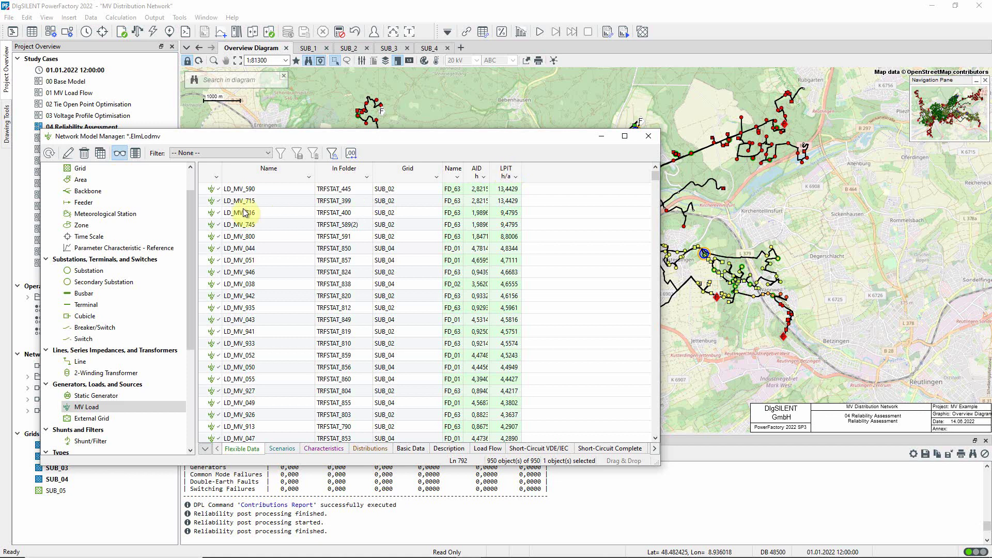
- Mark top load LD_MV_590 (13,4429 h/a) in the graphic and hide the manager
right_click(211, 194)
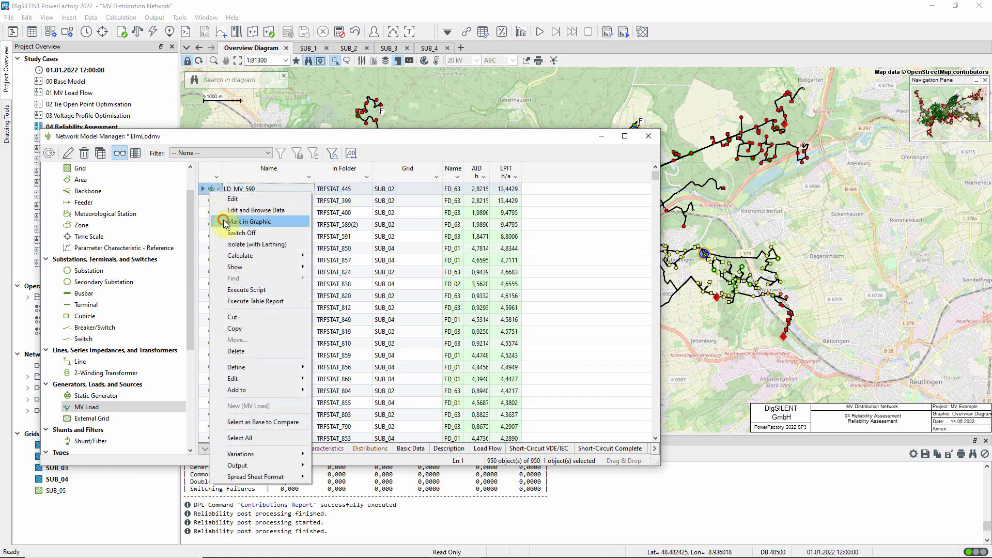
click(225, 222)
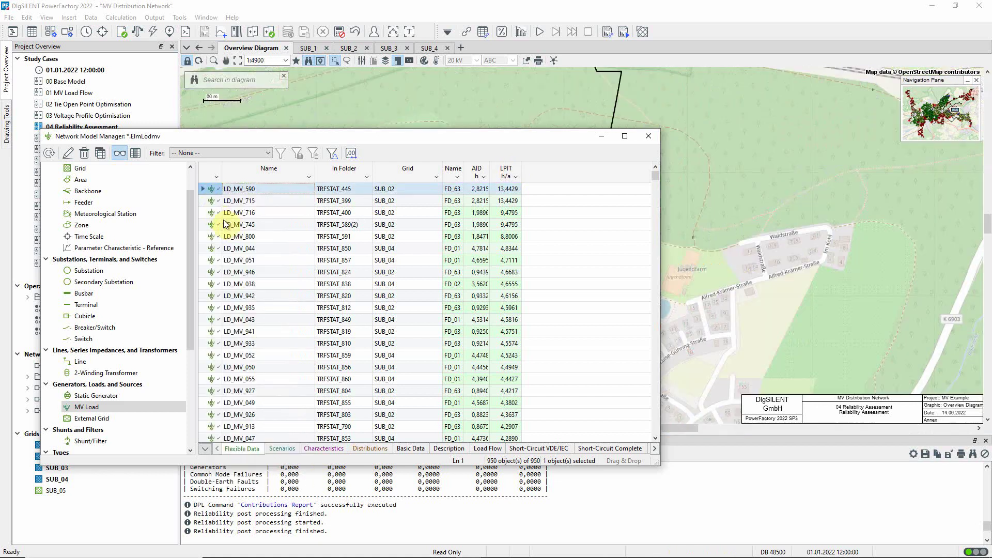
click(600, 137)
scroll(723, 241, down, 1)
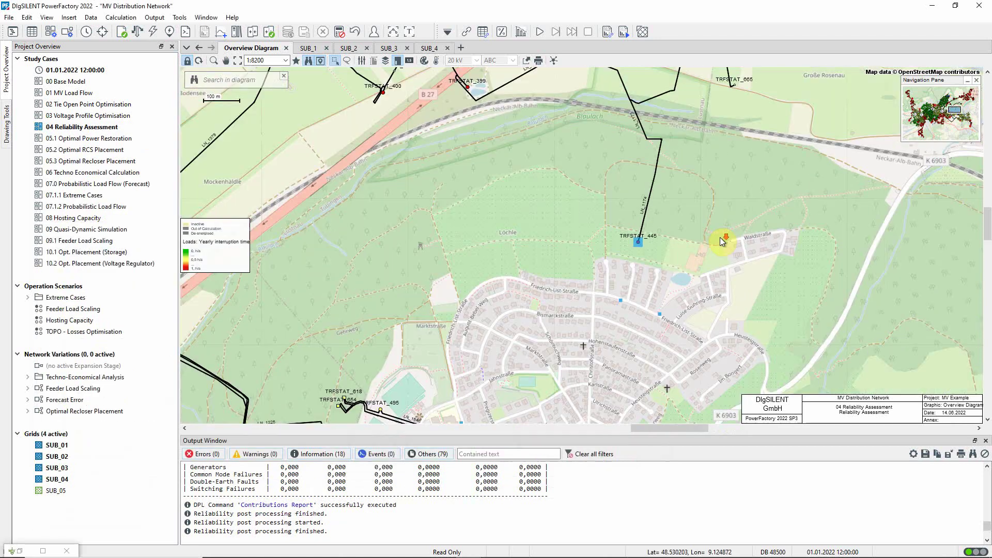
scroll(723, 241, down, 3)
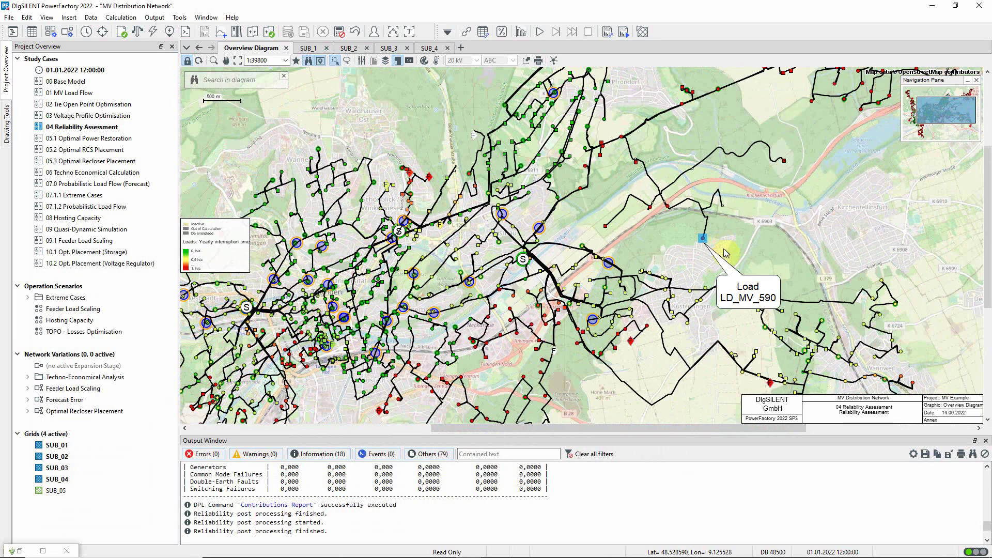
- Copy load LD_MV_590 from the MV load list and return to the map
double_click(19, 552)
right_click(211, 192)
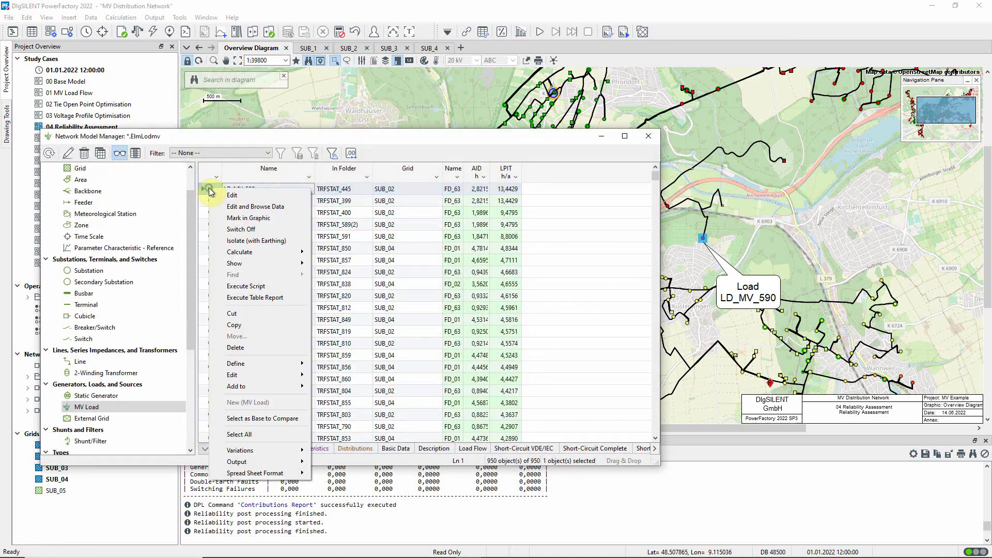
click(239, 326)
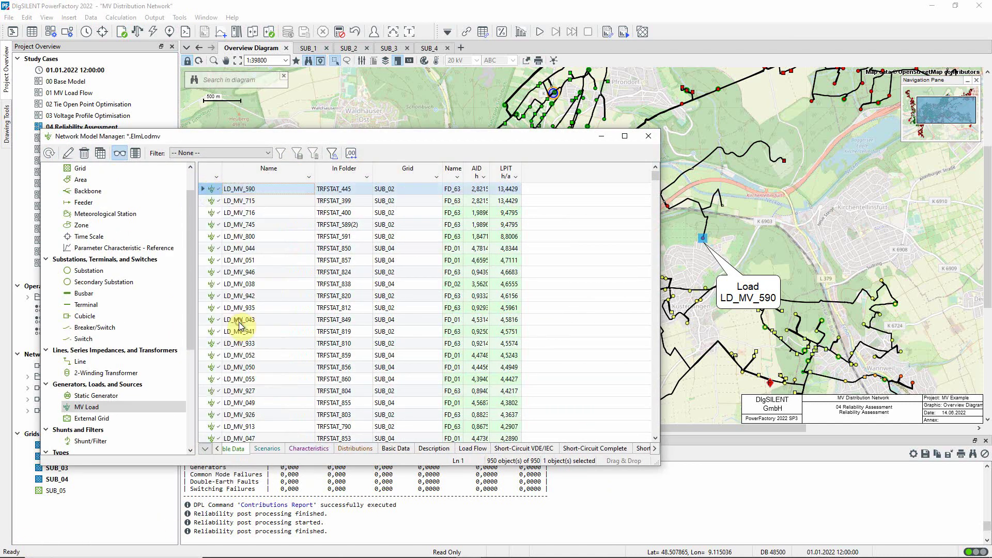
click(601, 136)
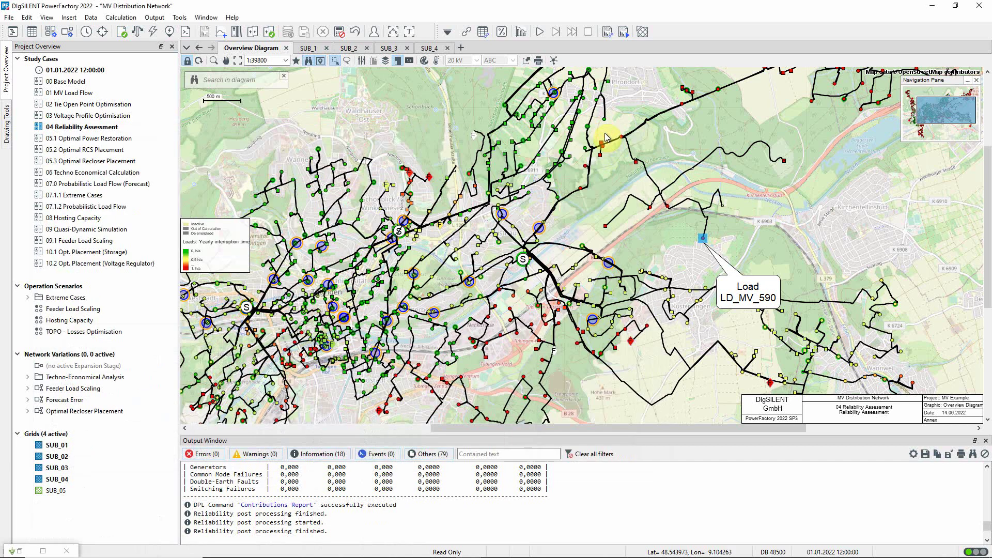
- Run Contributions to Reliability Indices on a user-defined selection of only LD_MV_590, then maximise the report
click(501, 32)
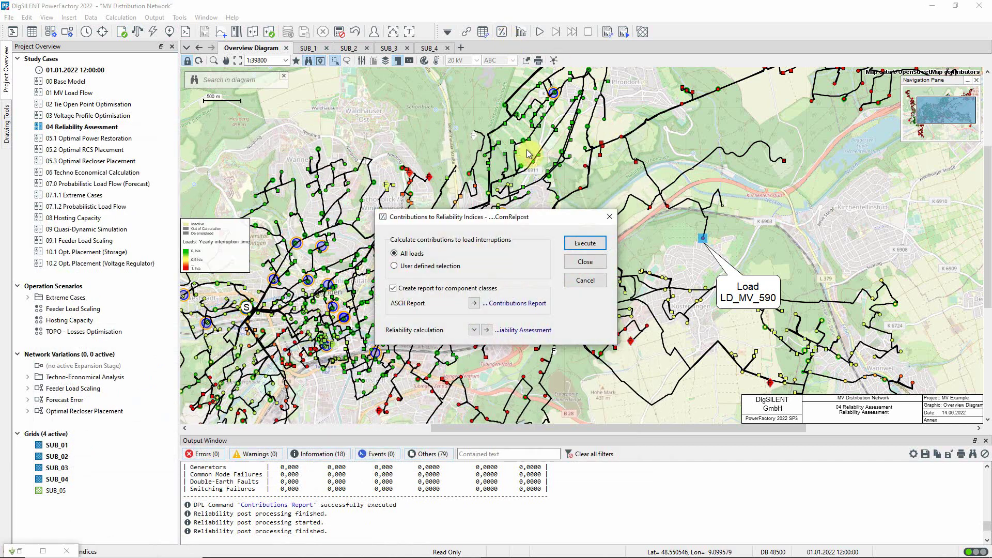
click(427, 265)
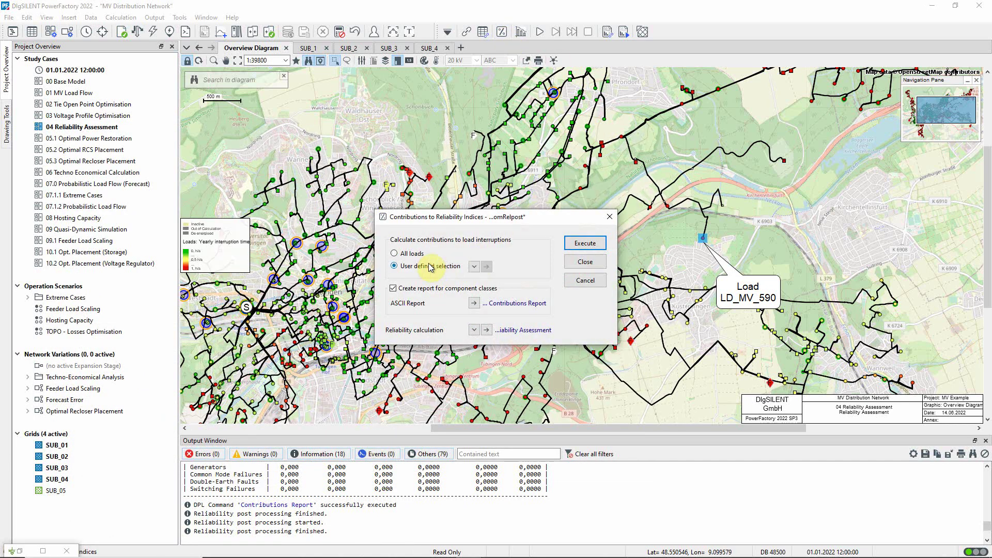
click(474, 266)
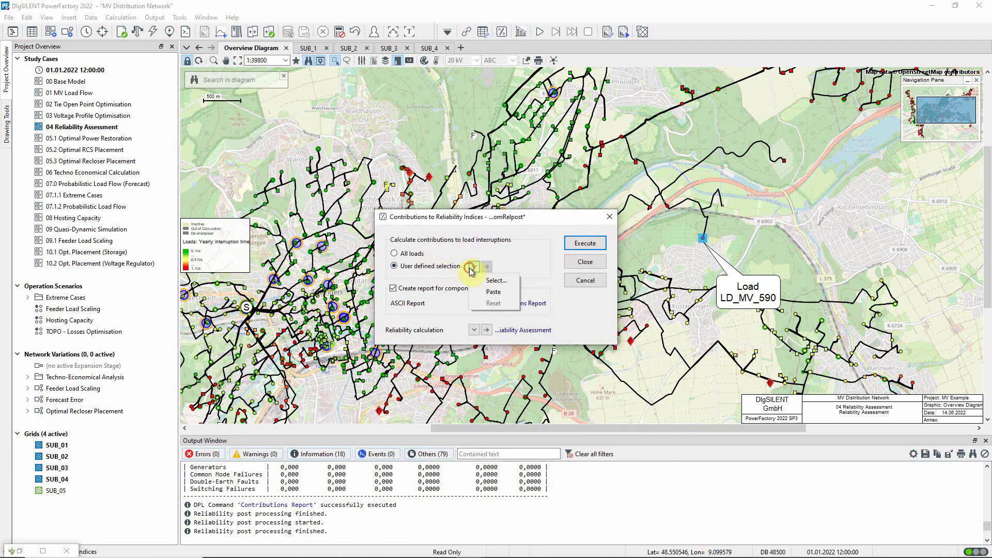
click(492, 292)
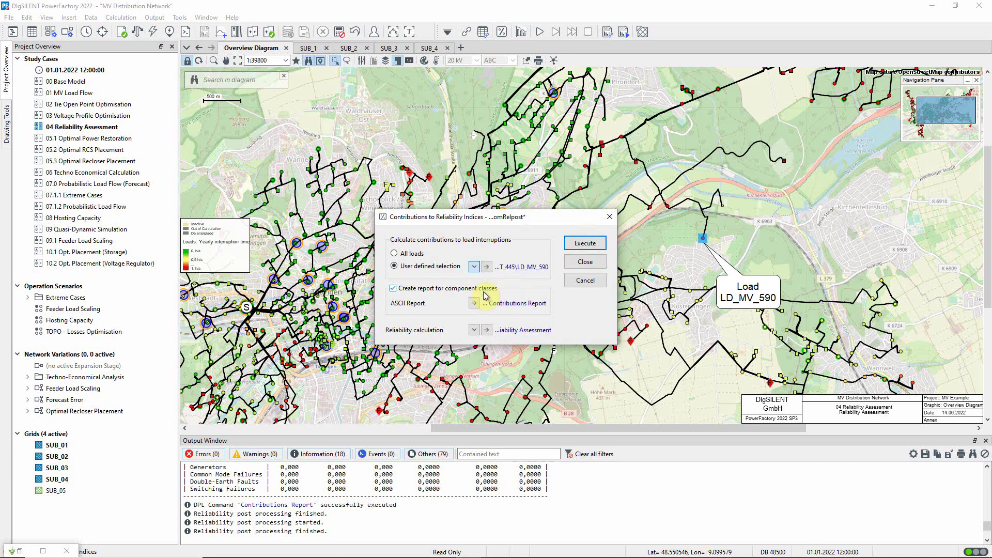
click(578, 244)
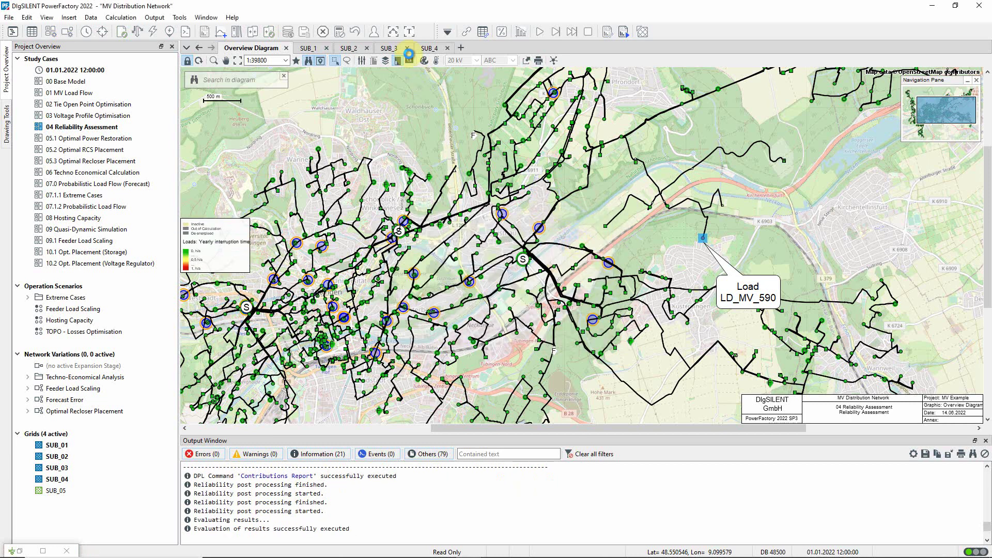
click(411, 34)
scroll(603, 278, up, 10)
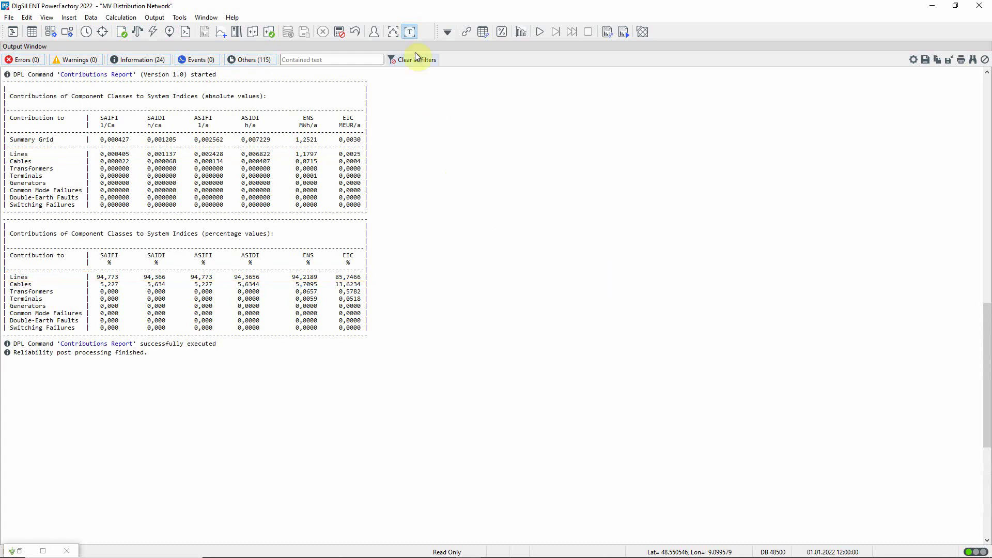
- Restore the output window and generate the tabular contributions report from Reliability Reports
click(410, 32)
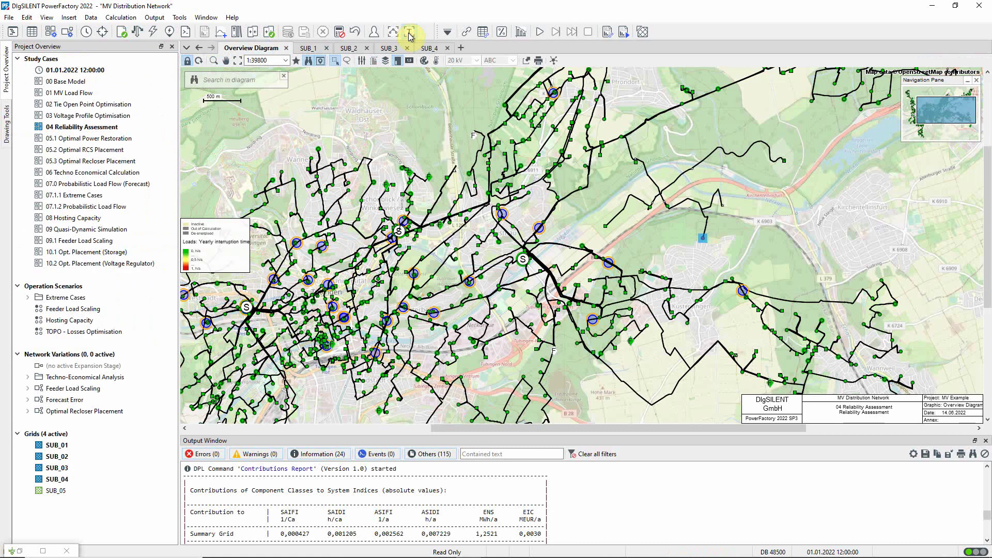
click(608, 32)
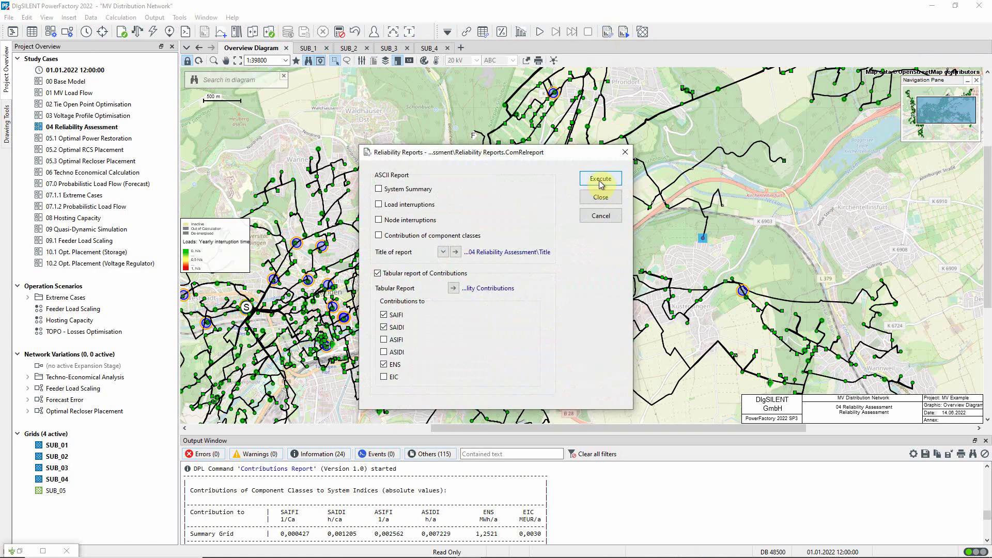
click(601, 181)
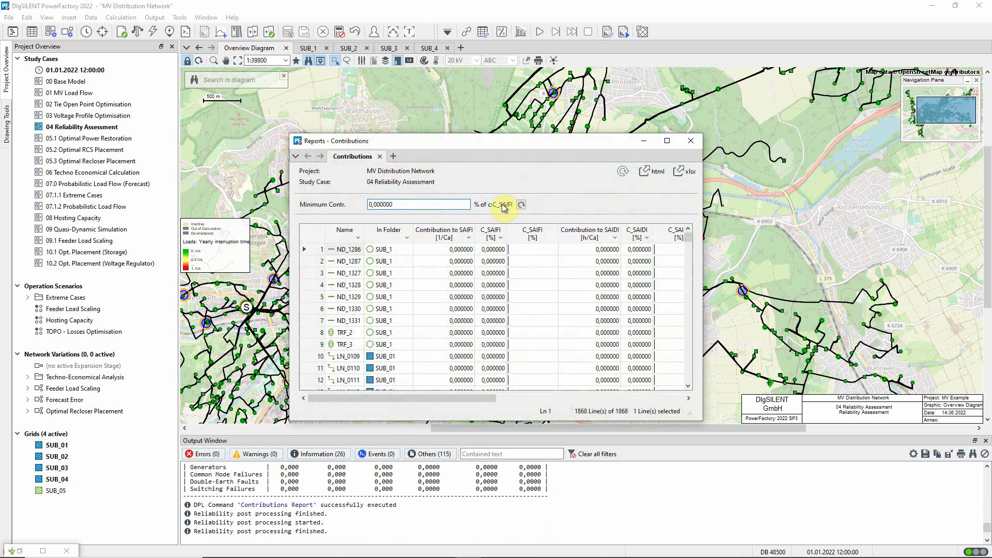
- Sort the table by Contribution to SAIFI descending, enlarge it, and select the top 15 lines LN_1207 to LN_1709
click(433, 233)
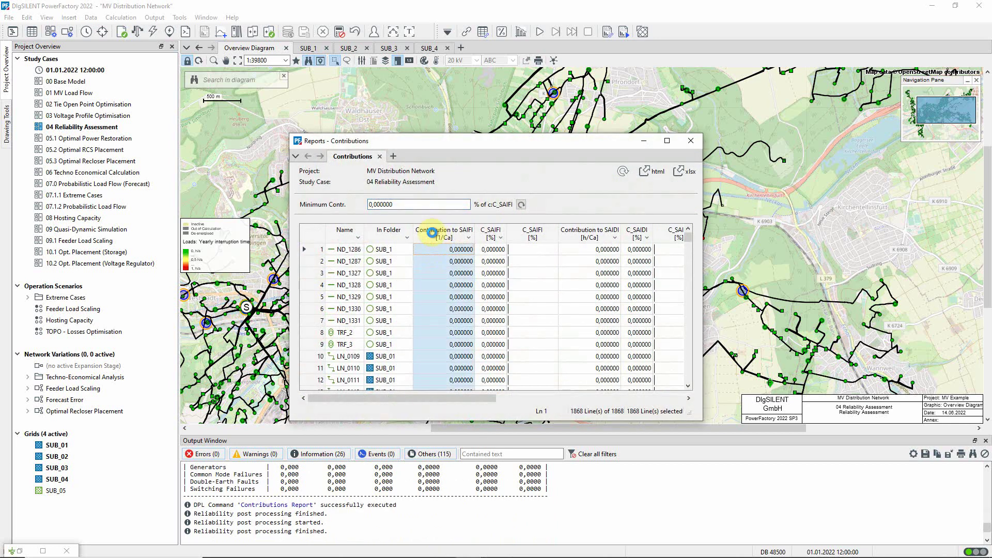
click(432, 232)
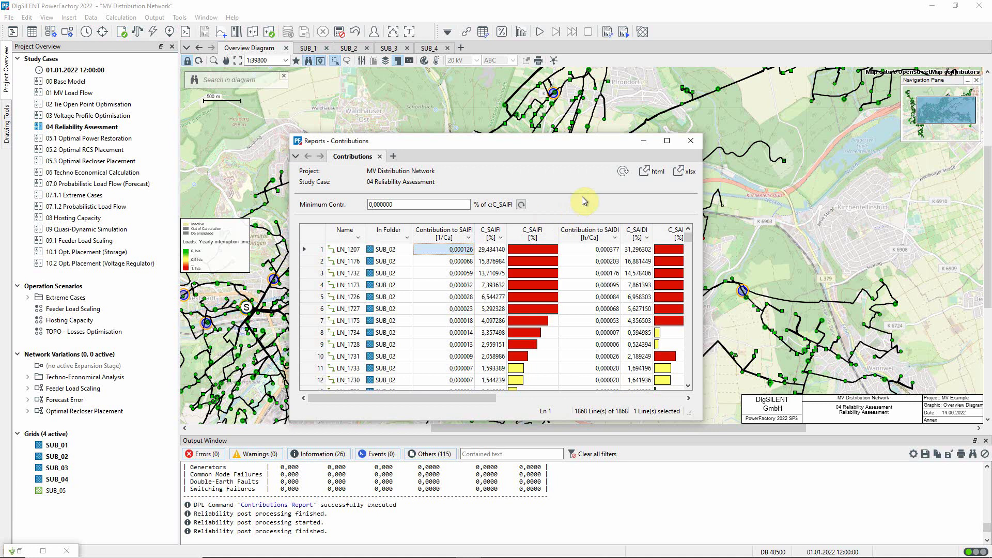
drag(609, 422, 610, 536)
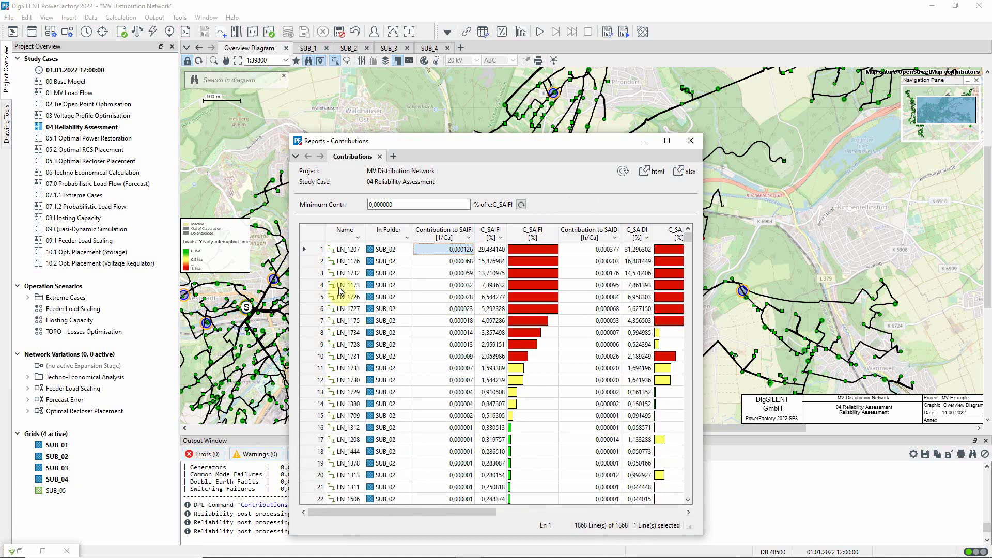
drag(343, 250, 333, 420)
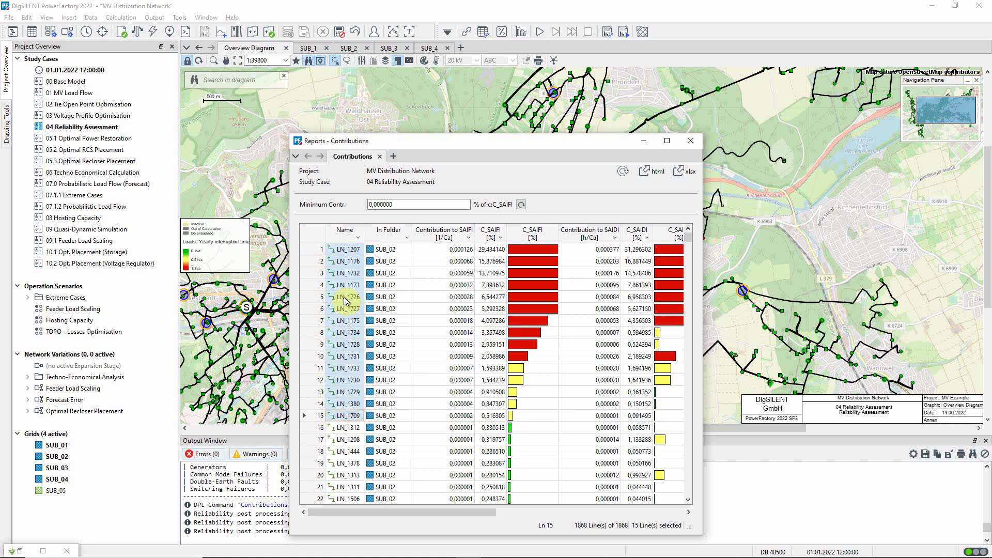
- Mark the 15 selected lines in the Overview Diagram and shrink the report to reveal them
right_click(345, 261)
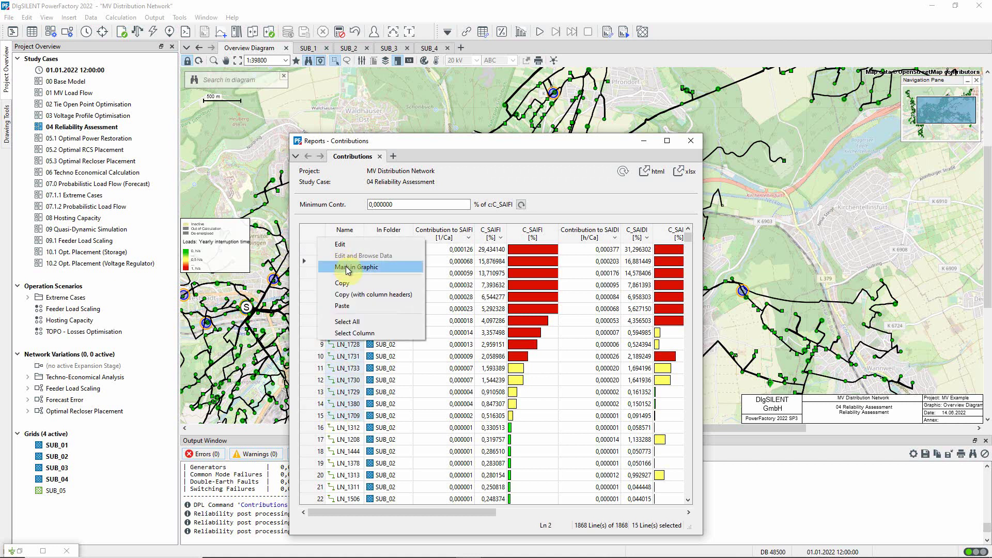
click(351, 268)
click(672, 269)
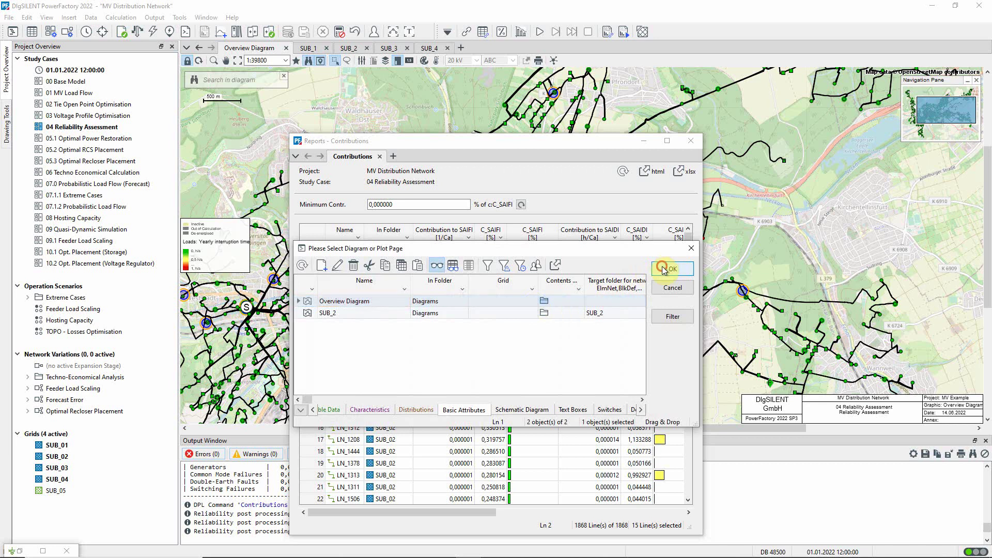
drag(545, 133, 557, 398)
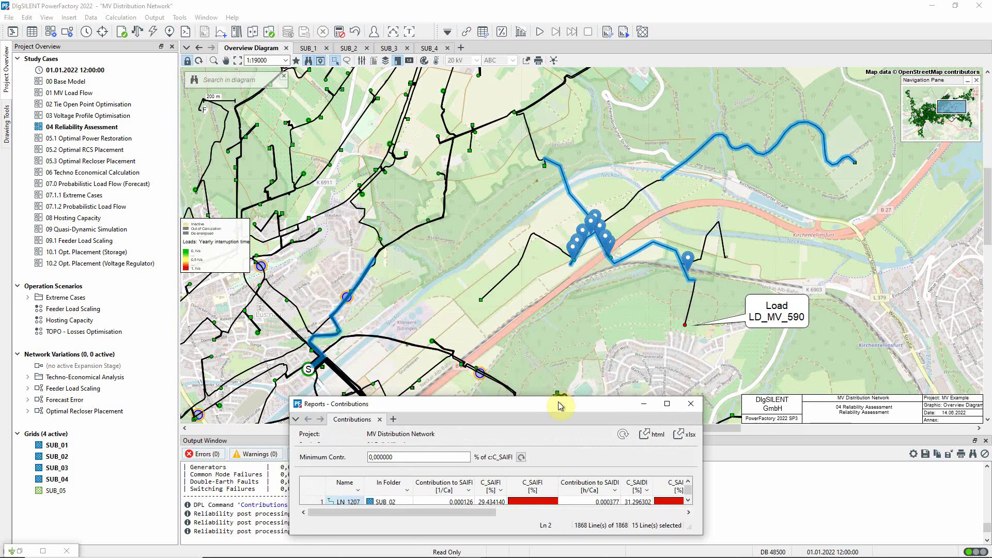